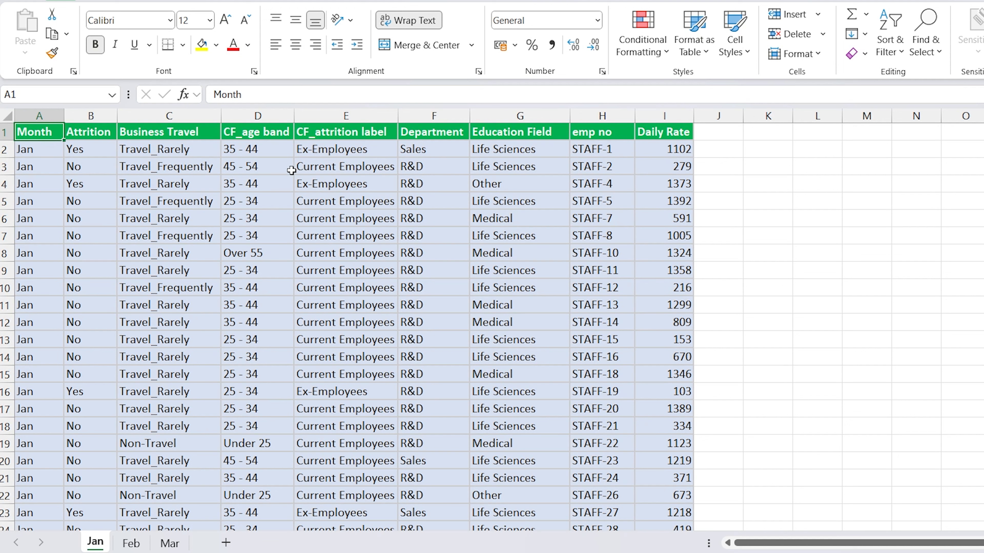
mouse_move(215, 106)
mouse_down()
mouse_move(260, 138)
mouse_move(304, 263)
mouse_move(286, 364)
mouse_move(294, 376)
mouse_up()
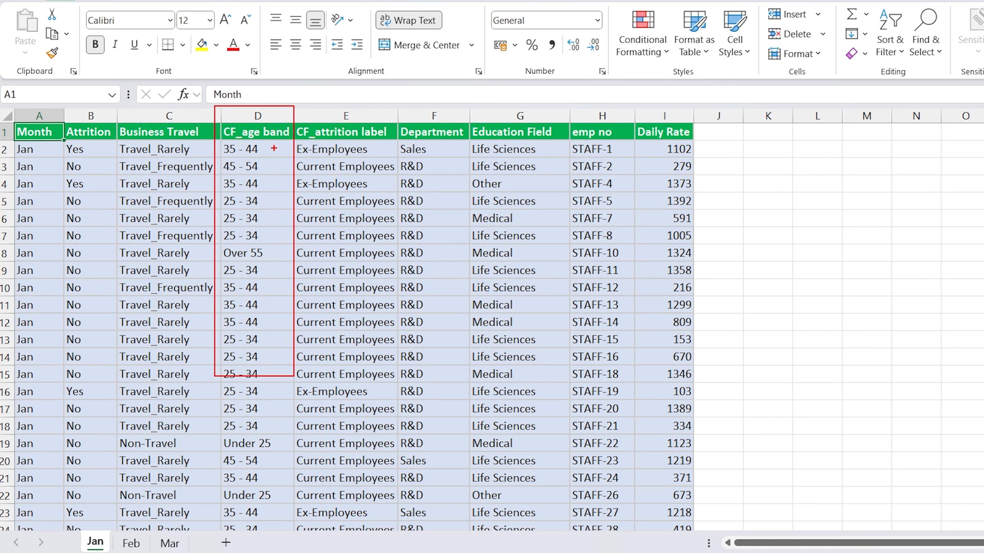
drag(259, 131, 314, 80)
drag(603, 129, 621, 88)
drag(100, 128, 119, 93)
key(Escape)
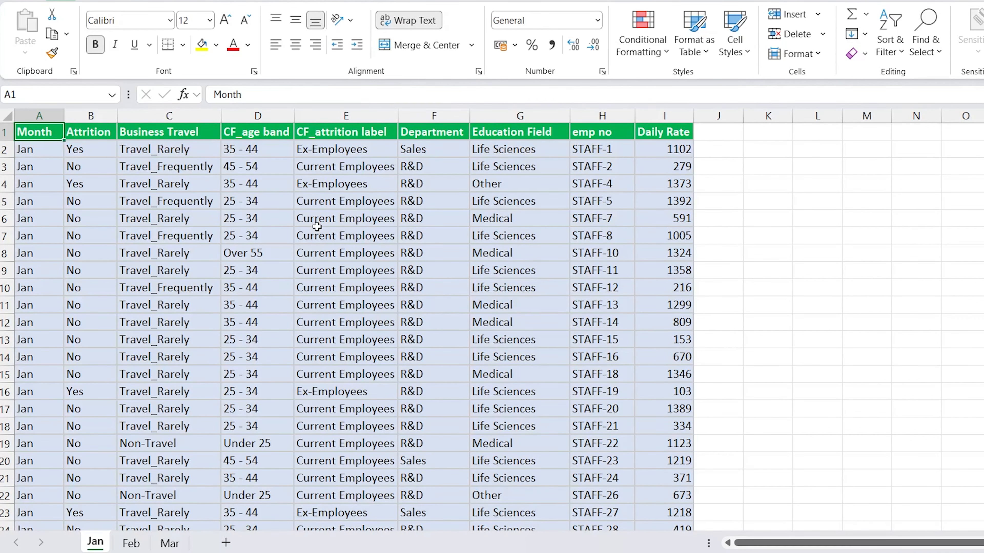
Create a new blank workbook
key(ctrl+n)
key(alt+Tab)
key(alt+Tab)
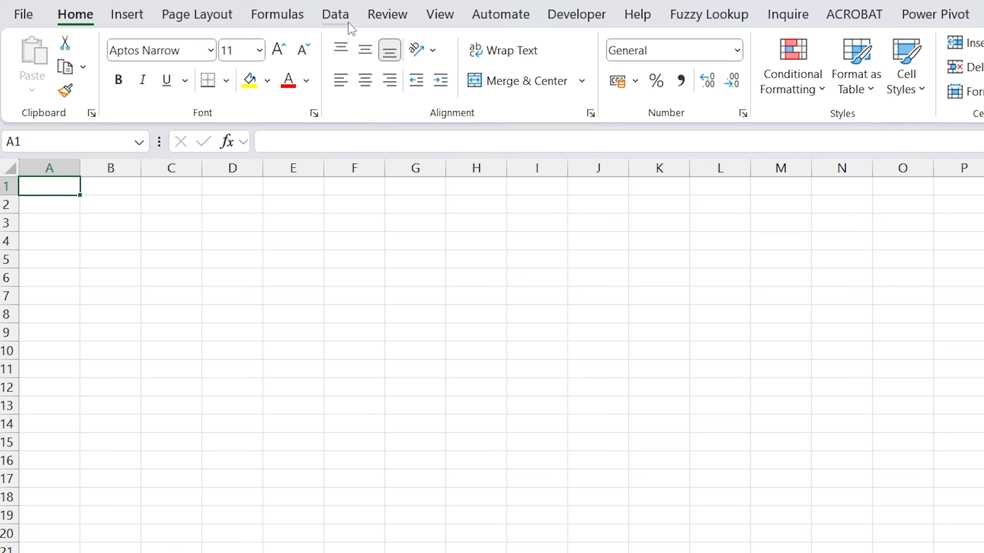
Import the Excel workbook Month on Month Data.xlsx from the Month On Month folder on the Desktop as an external data source
click(336, 17)
click(32, 77)
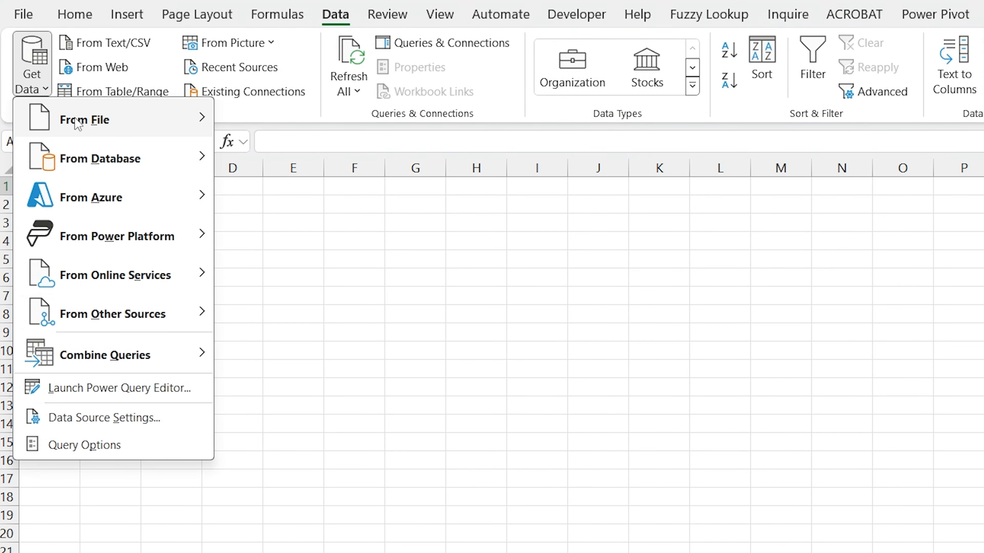
mouse_move(77, 120)
click(341, 120)
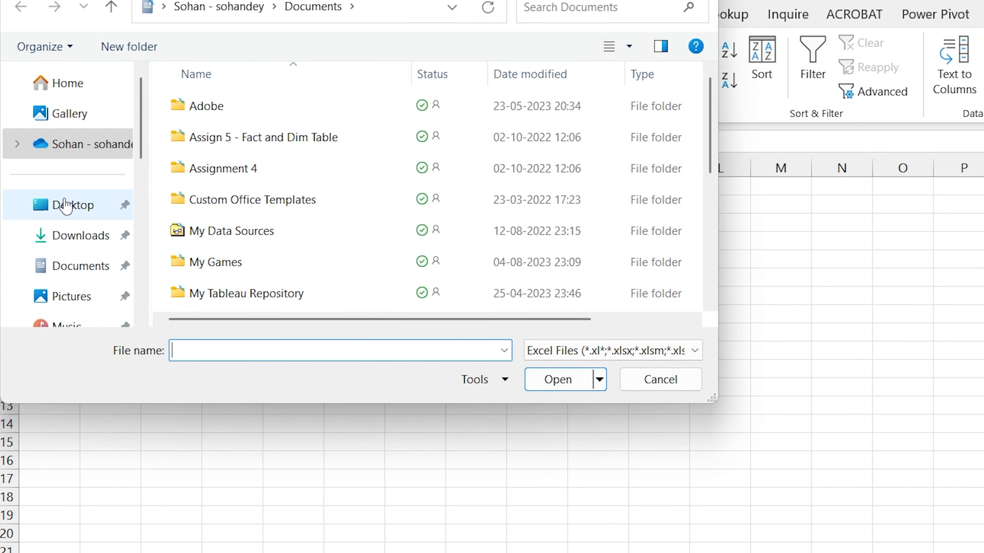
click(66, 205)
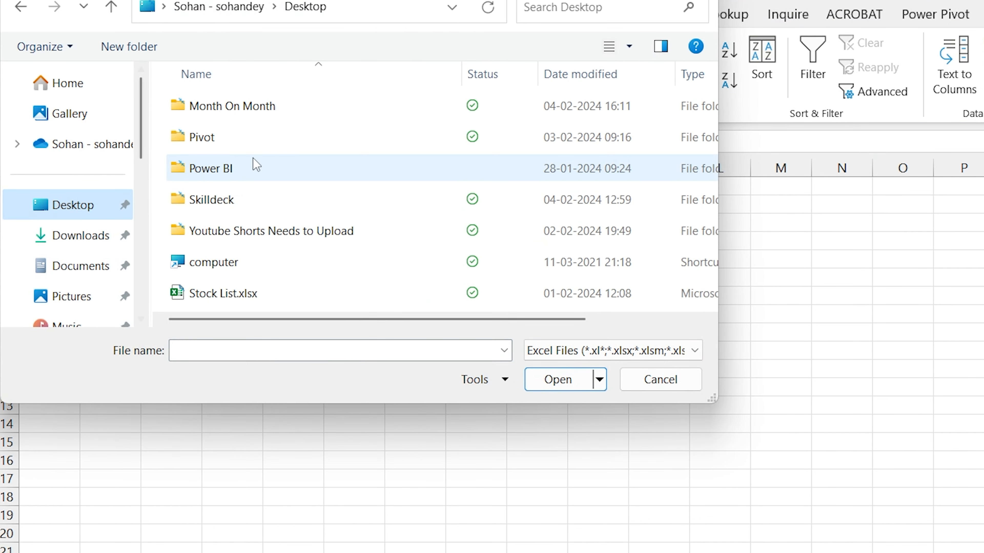
double_click(257, 116)
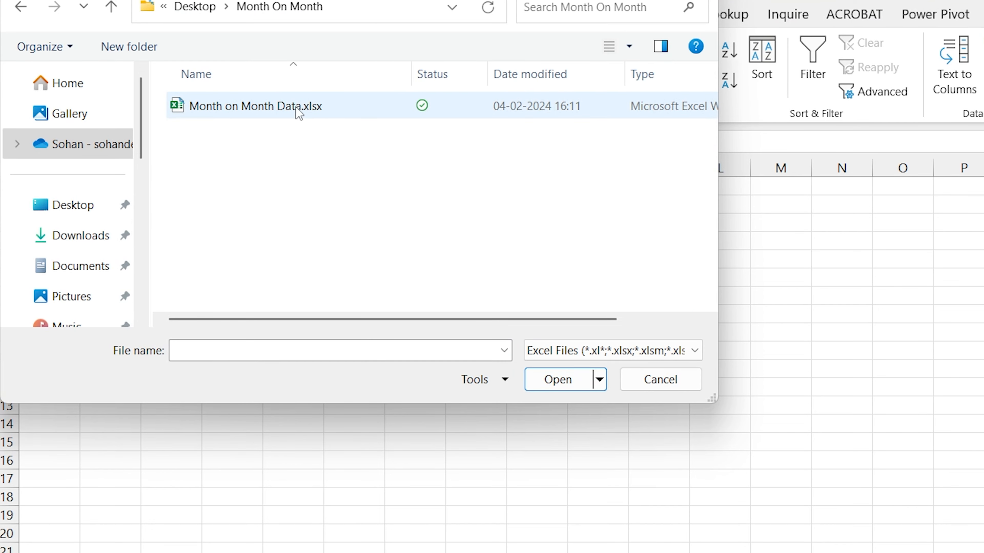
click(274, 111)
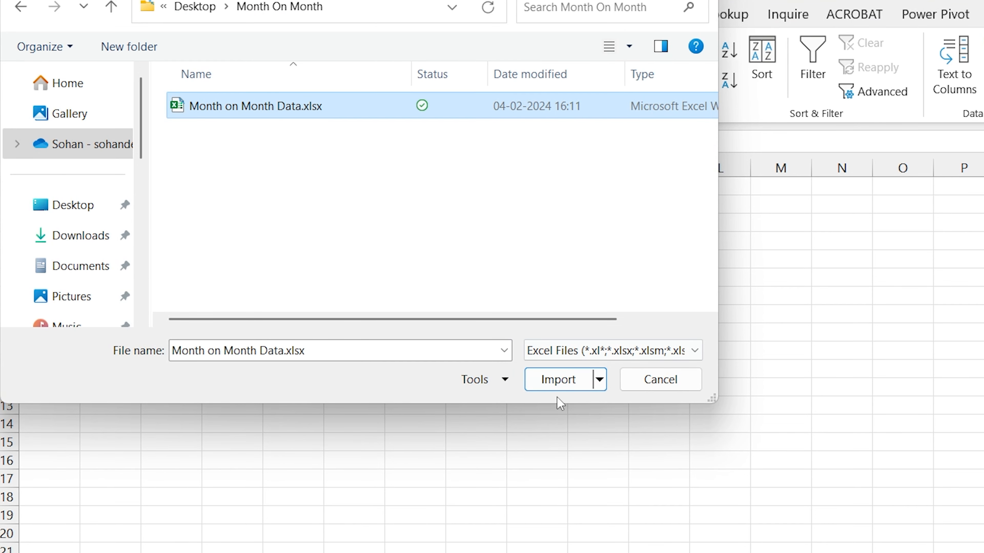
click(559, 378)
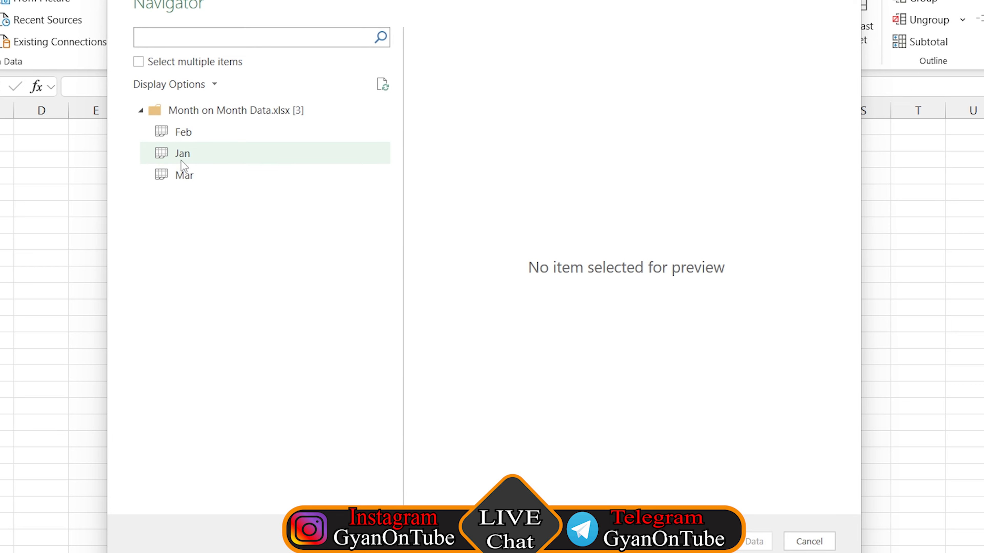
Open the Jan sheet for transformation in the Power Query Editor and check the Month column's filter values
click(185, 155)
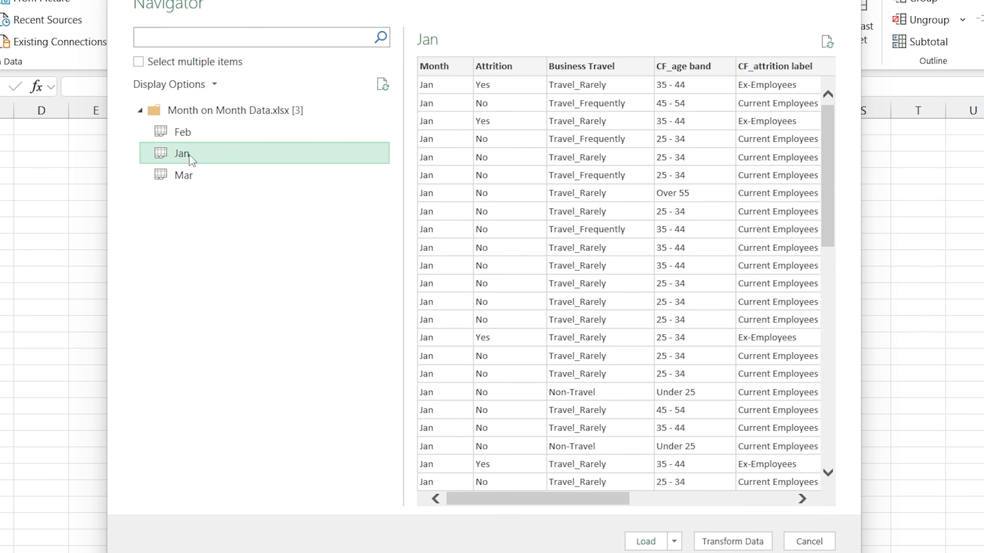
click(738, 543)
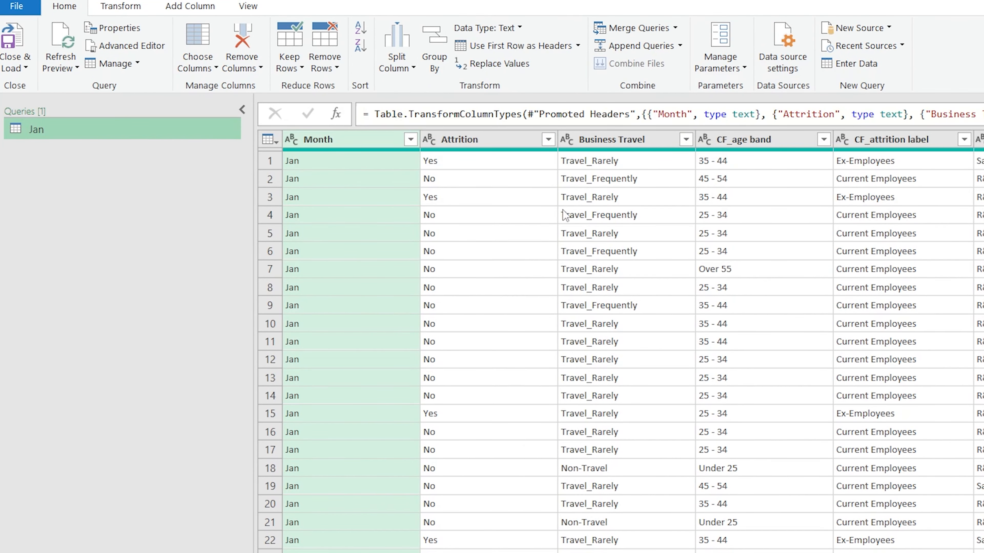
click(411, 139)
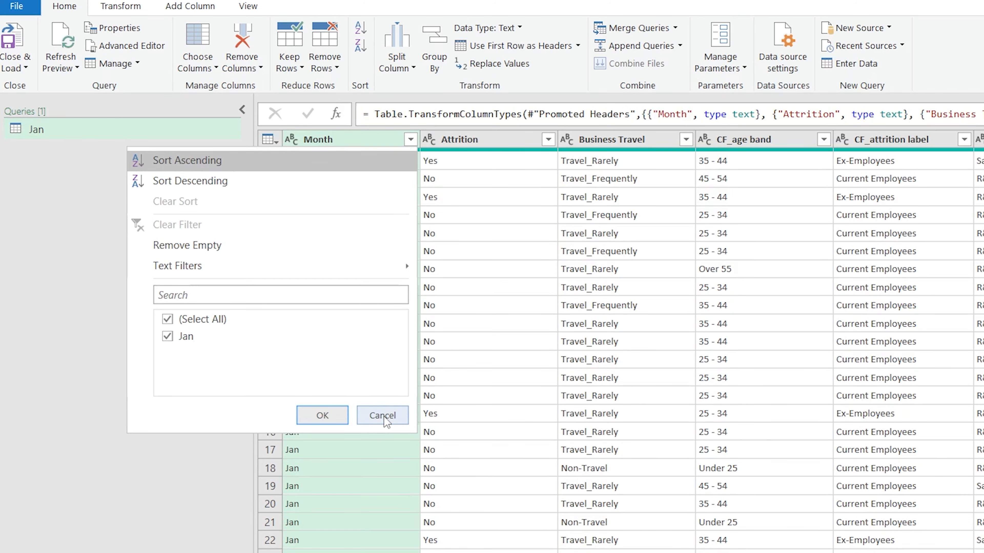
click(384, 419)
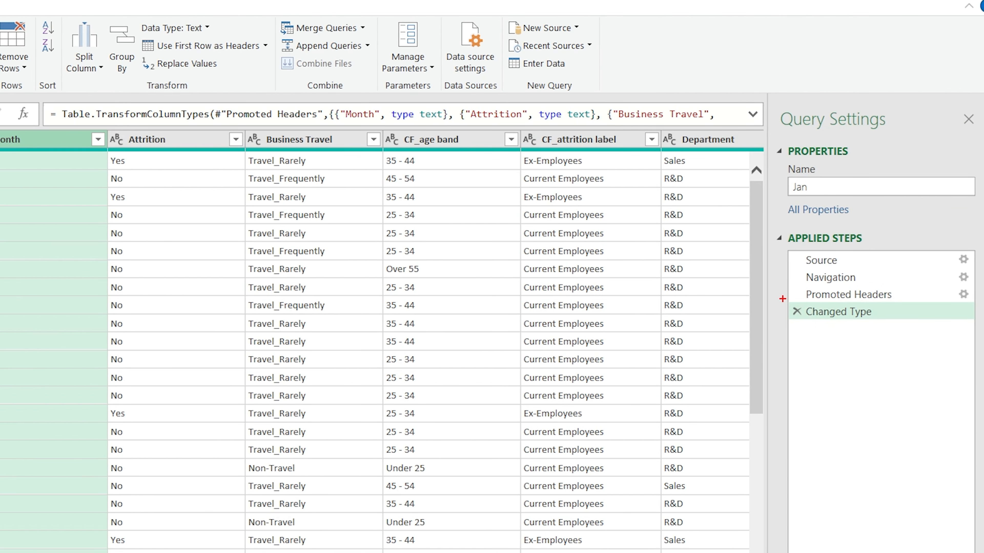
Delete the Changed Type, Promoted Headers and Navigation applied steps so that only Source remains
mouse_move(782, 299)
mouse_down()
mouse_move(944, 341)
mouse_move(981, 329)
mouse_up()
key(Escape)
click(796, 311)
click(796, 294)
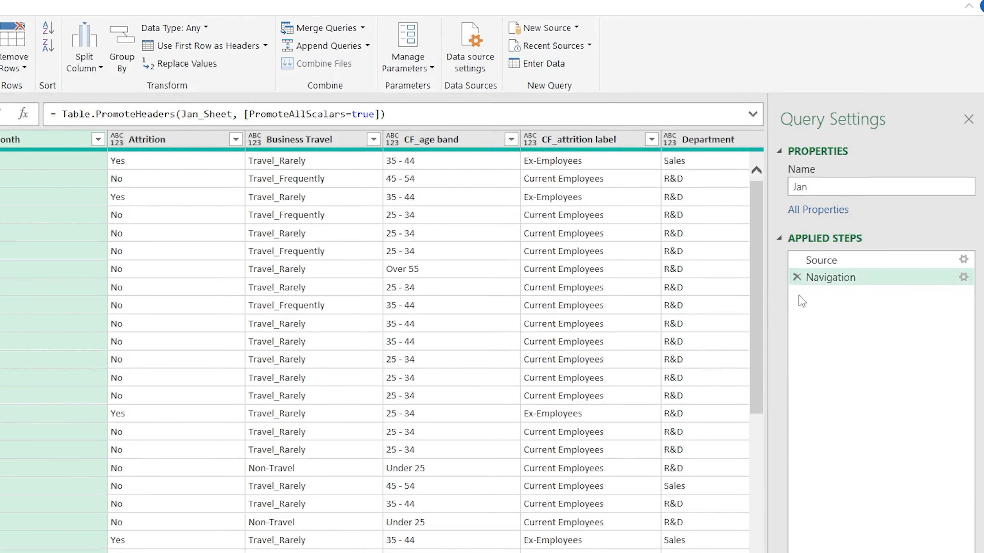
click(796, 277)
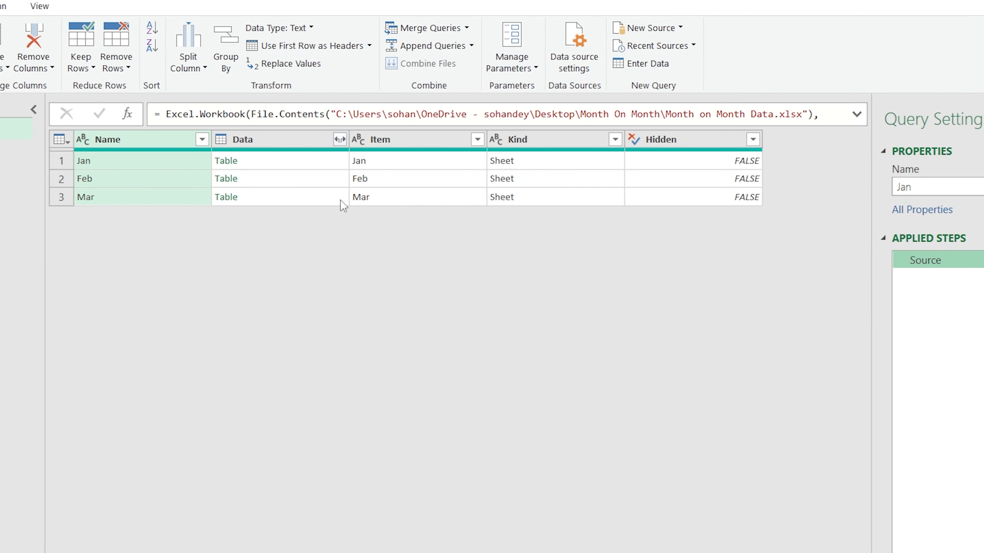
Remove the Item, Kind and Hidden columns from the query
click(421, 144)
shift+click(663, 132)
right_click(683, 139)
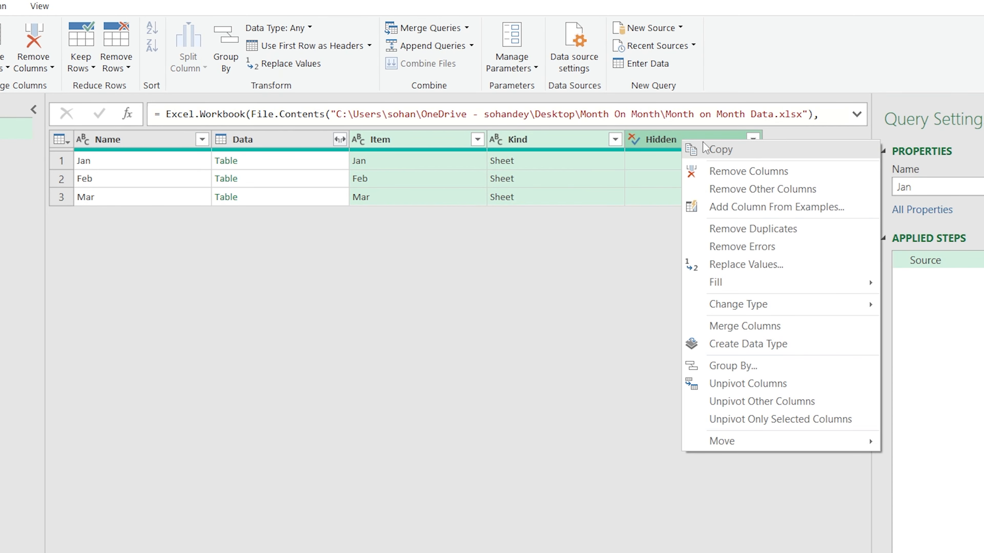
click(735, 175)
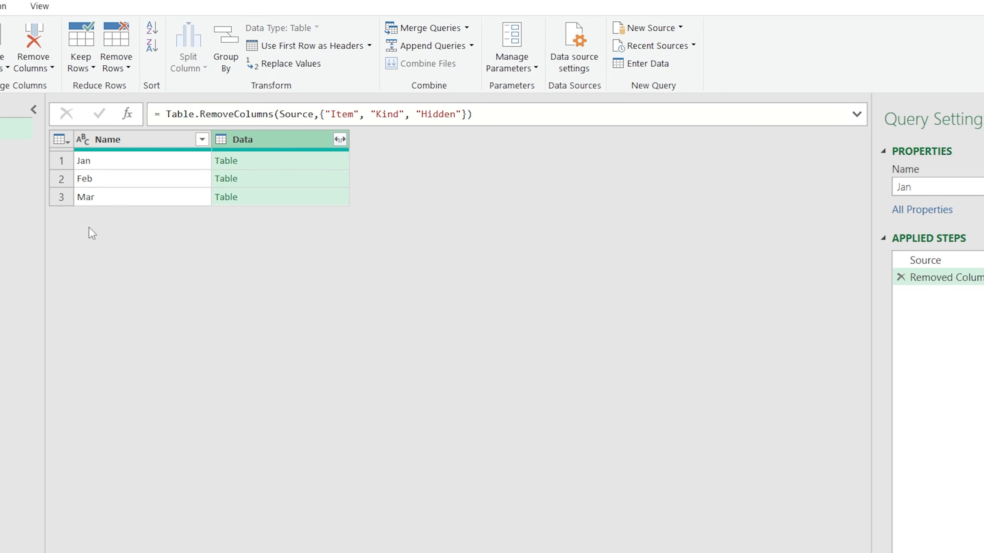
Expand the Data column into all of its columns without using the original column name as prefix
click(339, 140)
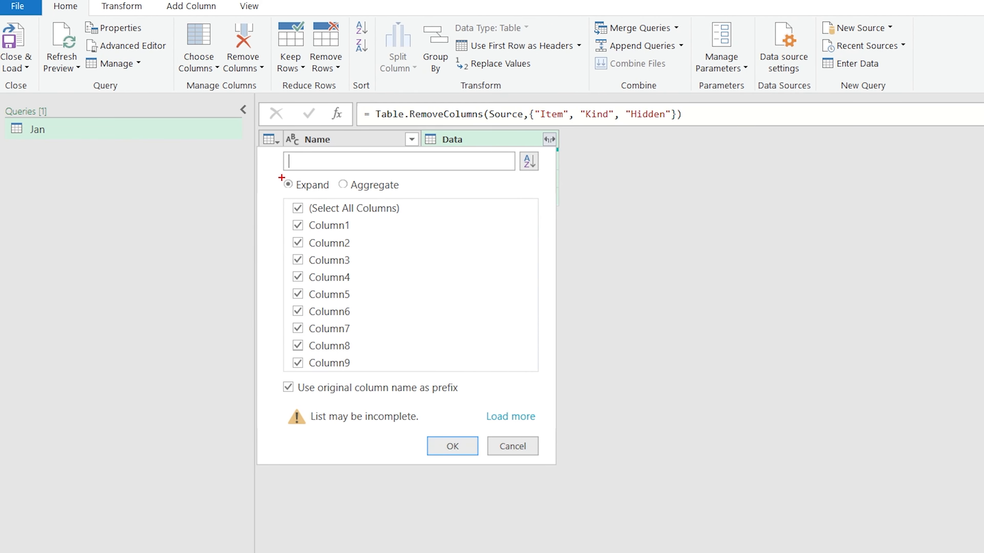
drag(40, 138, 71, 180)
drag(306, 130, 261, 174)
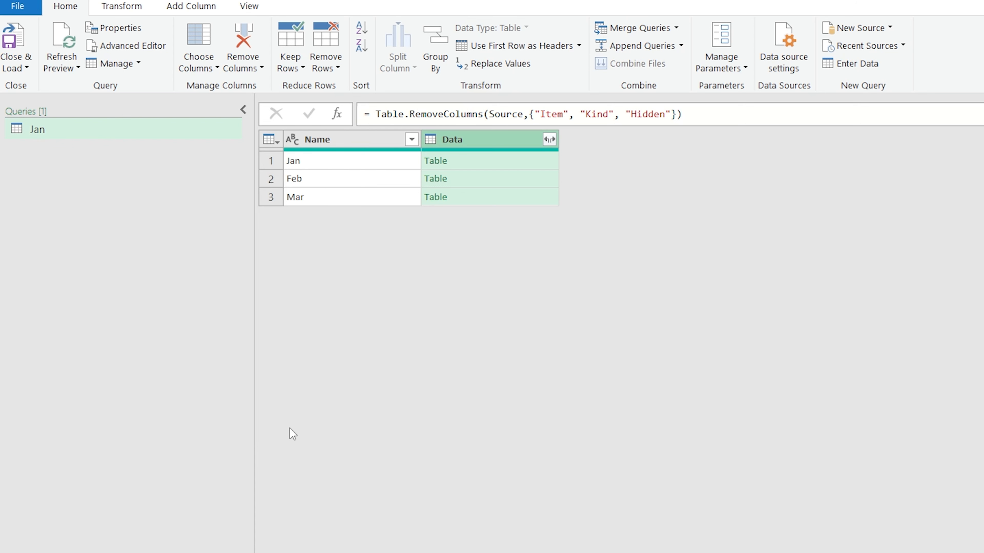
click(550, 140)
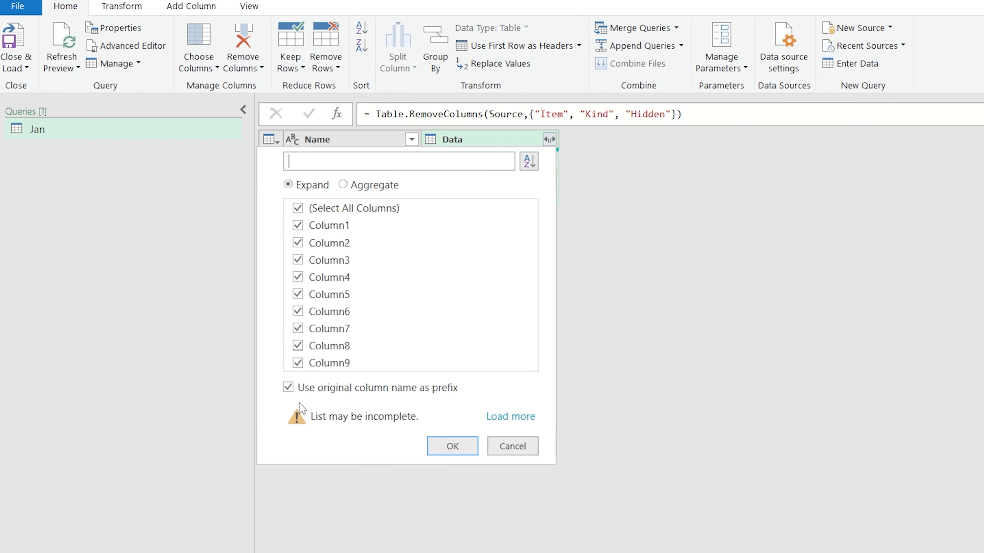
click(288, 388)
click(453, 448)
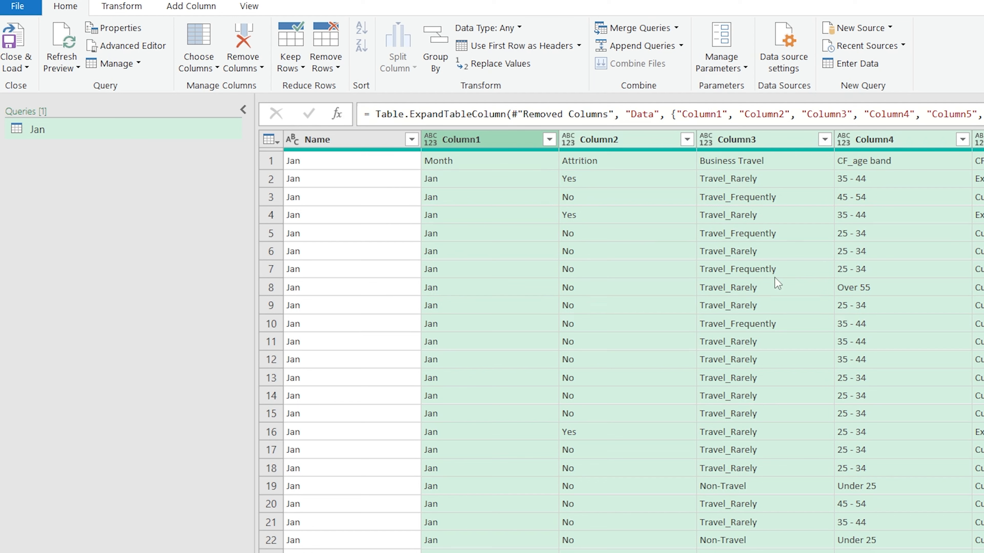
Promote the first row of the expanded table to column headers
key(ctrl+2)
mouse_move(278, 148)
mouse_down()
mouse_move(593, 179)
mouse_move(829, 182)
mouse_up()
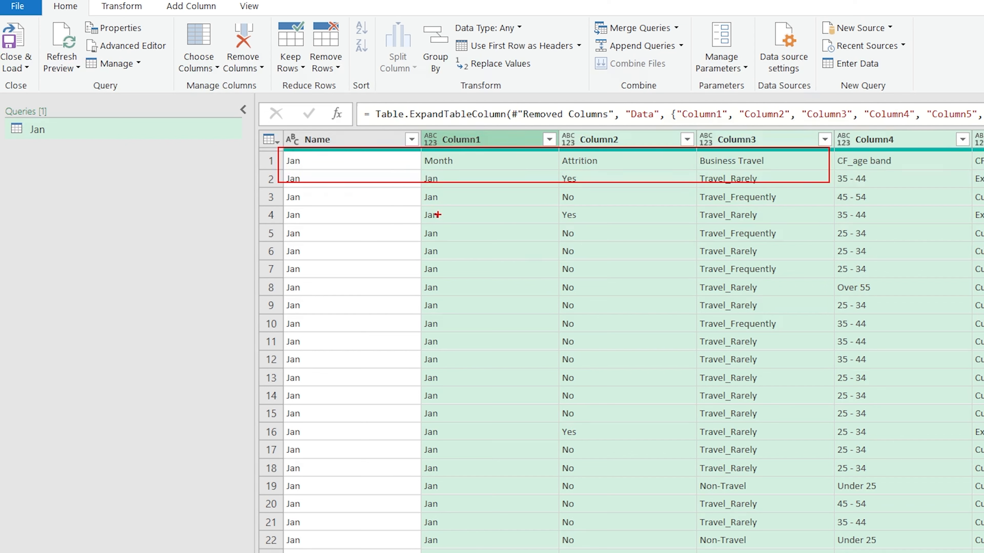
key(Escape)
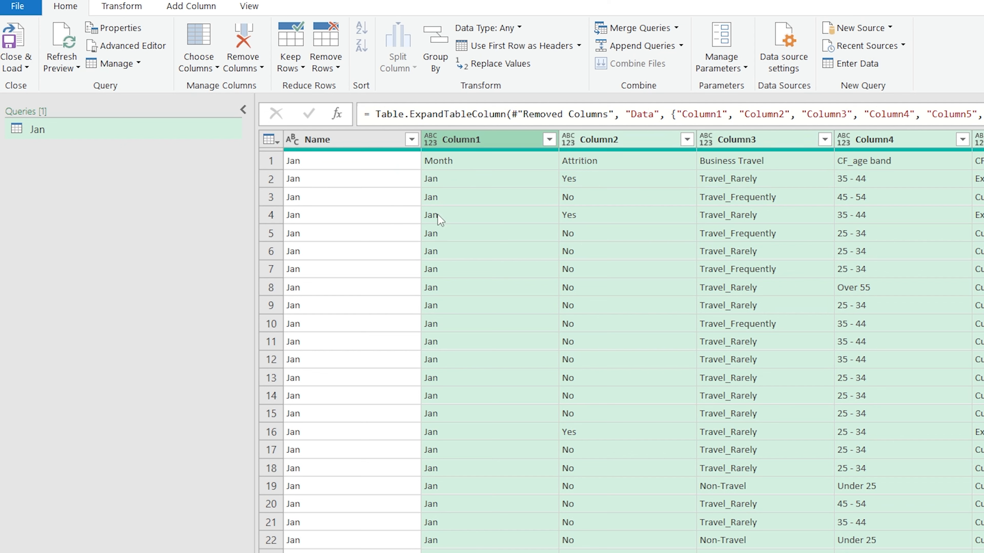
click(529, 47)
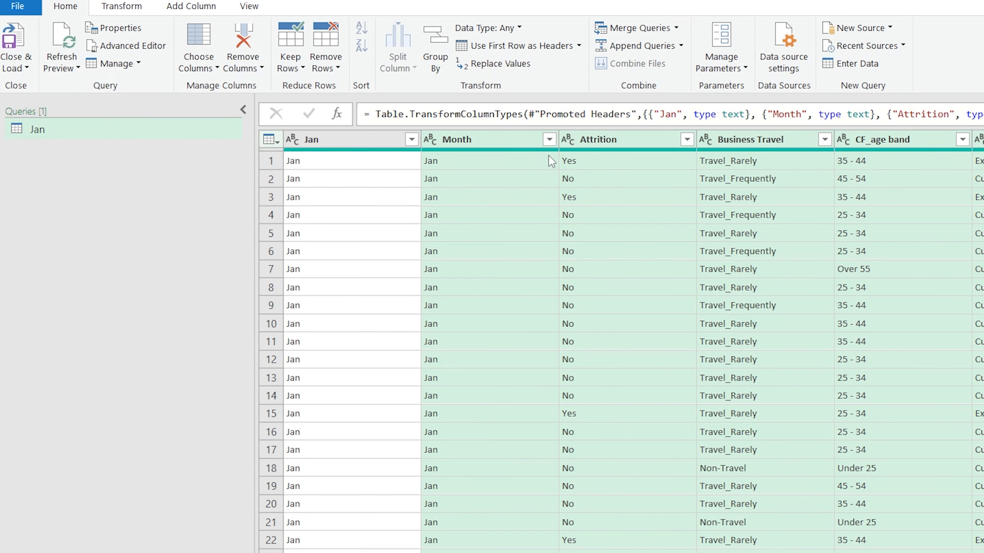
Load the complete list of Month filter values and examine the rows where the Jan data changes to Feb
click(550, 139)
click(523, 410)
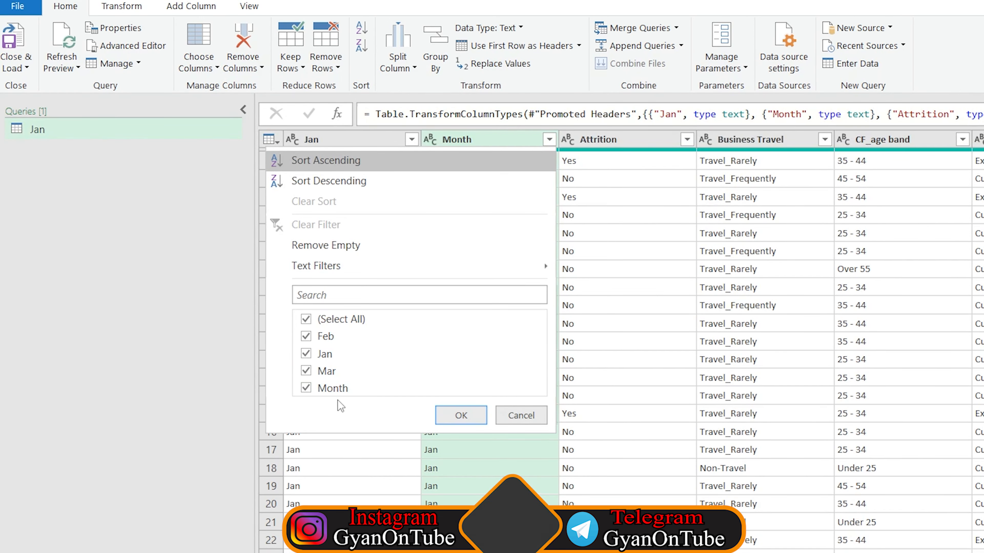
key(Escape)
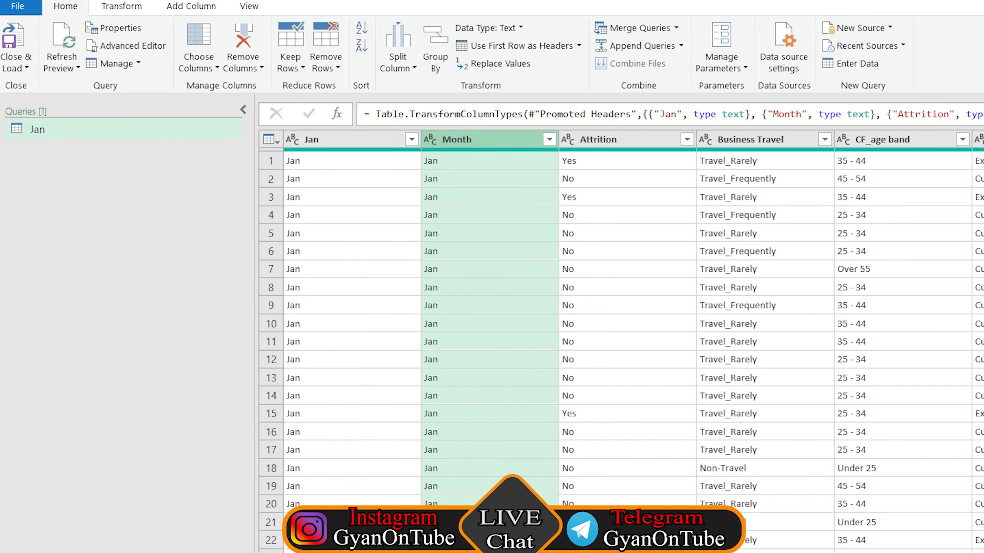
scroll(315, 408, down, 20)
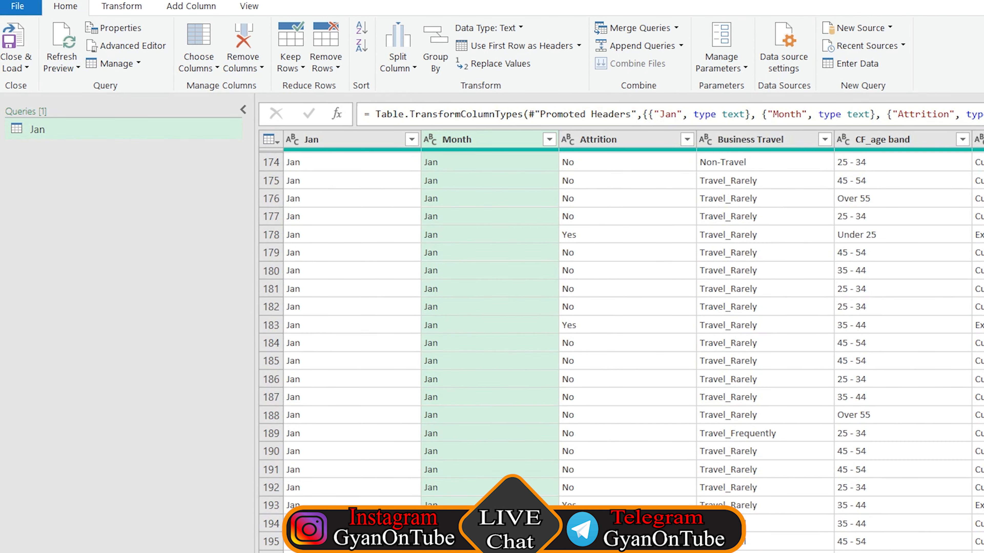
mouse_move(265, 412)
mouse_down()
mouse_move(451, 453)
mouse_move(981, 436)
mouse_up()
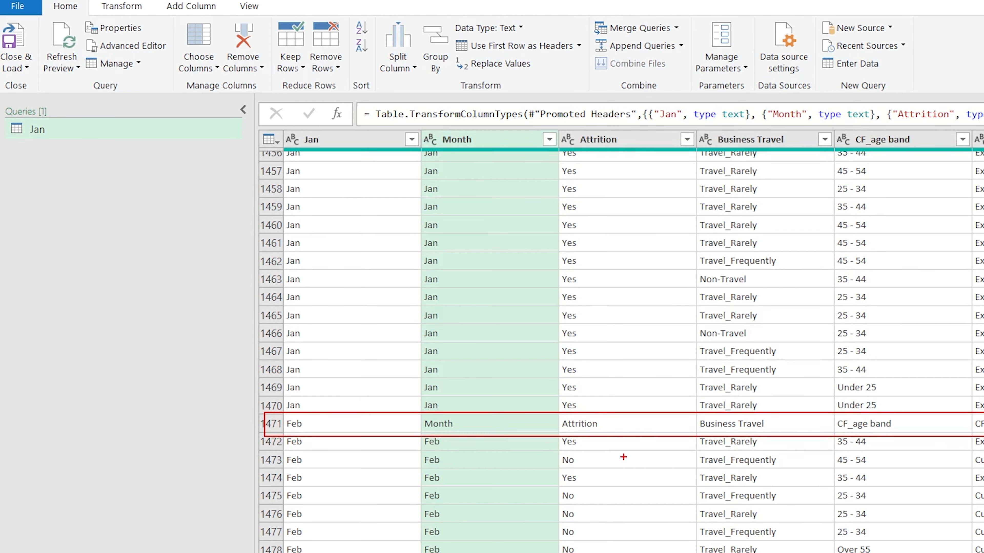
drag(532, 429, 587, 403)
drag(635, 426, 676, 408)
drag(801, 425, 889, 386)
key(Escape)
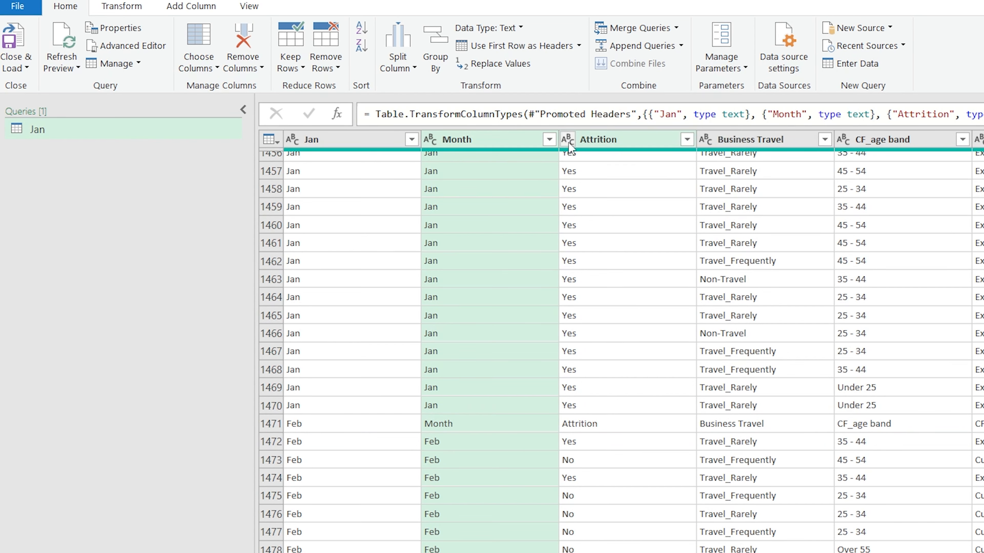
Filter the Month column to exclude the value Month, keeping Feb, Jan and Mar
click(548, 138)
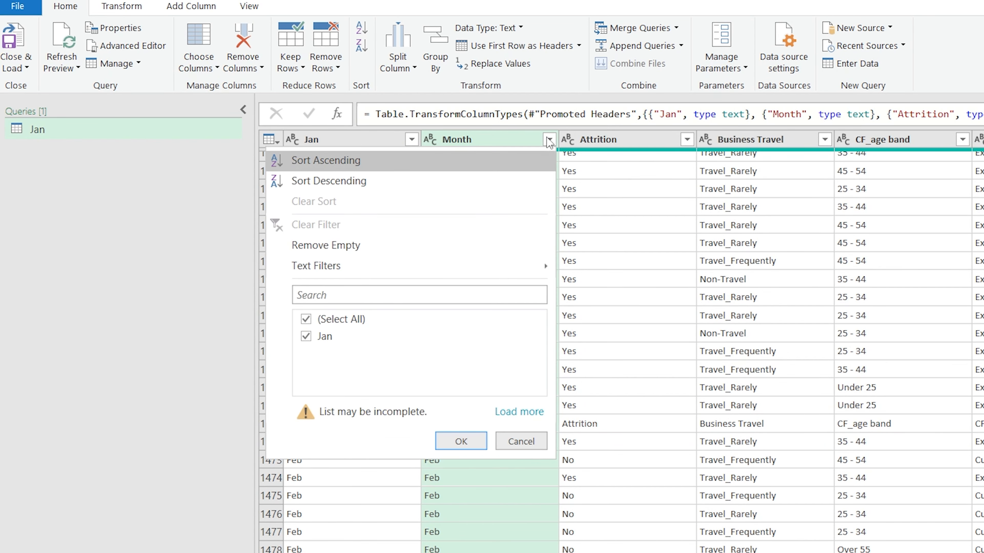
click(518, 411)
click(306, 388)
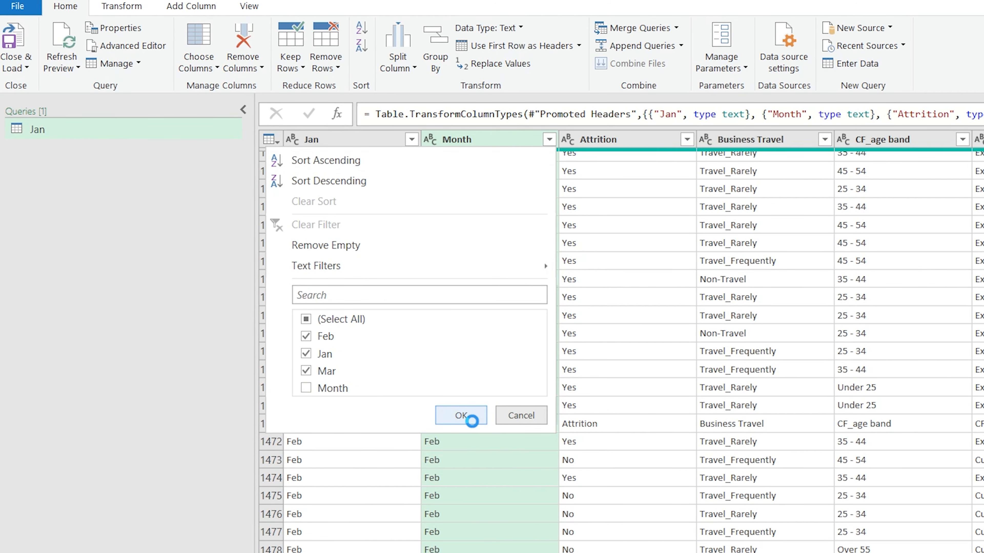
click(460, 415)
scroll(620, 341, right, 5)
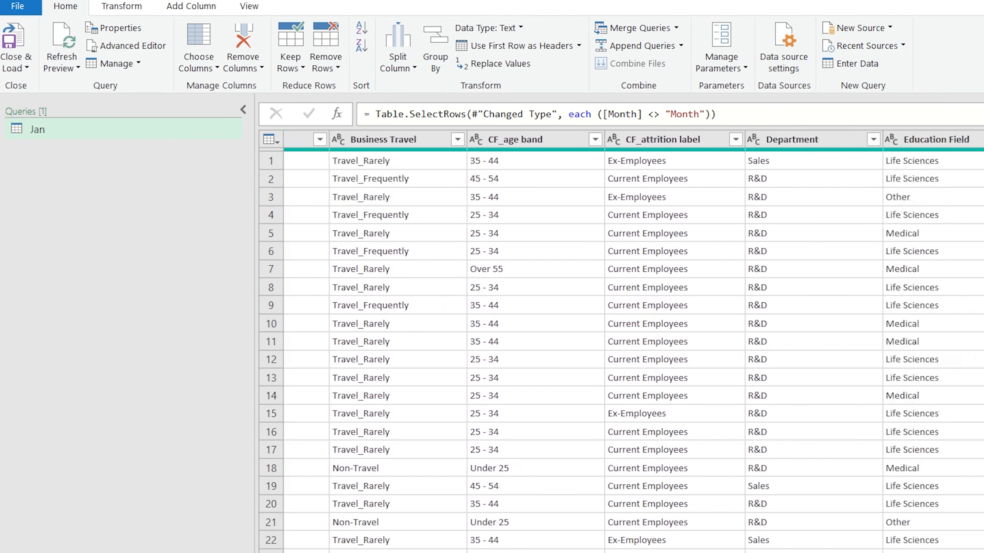
scroll(620, 341, left, 5)
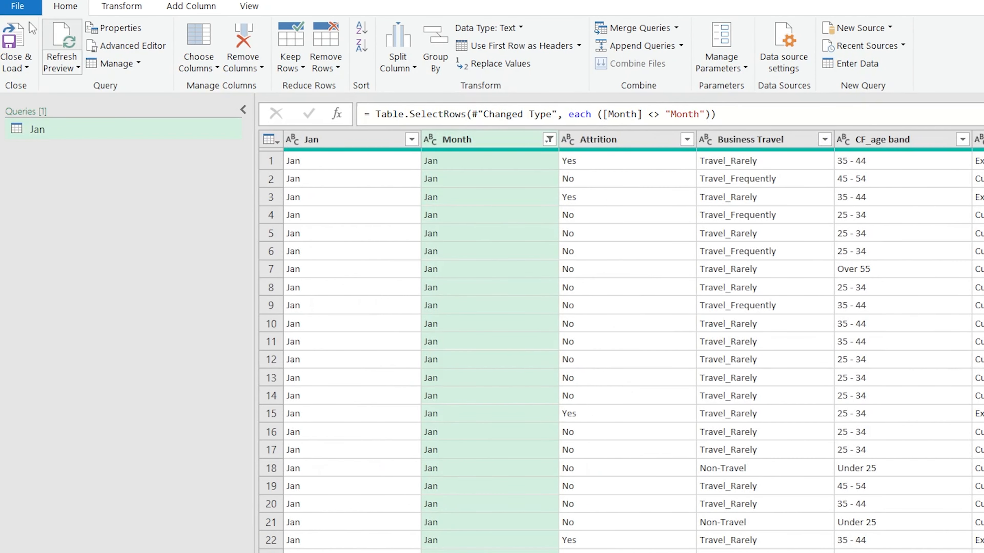
Close the query editor and load the query as a table in a new worksheet, adding the data to the Data Model
click(15, 65)
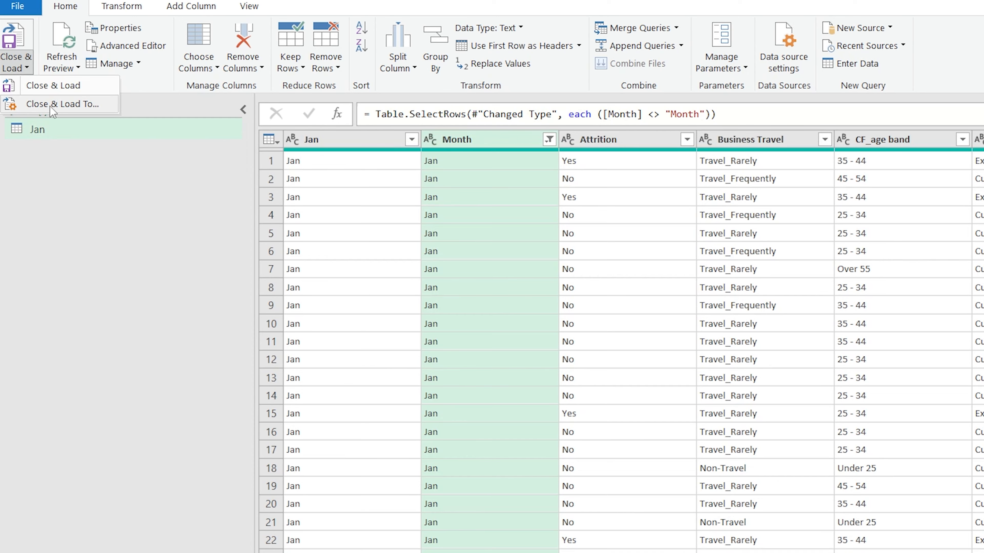
click(49, 104)
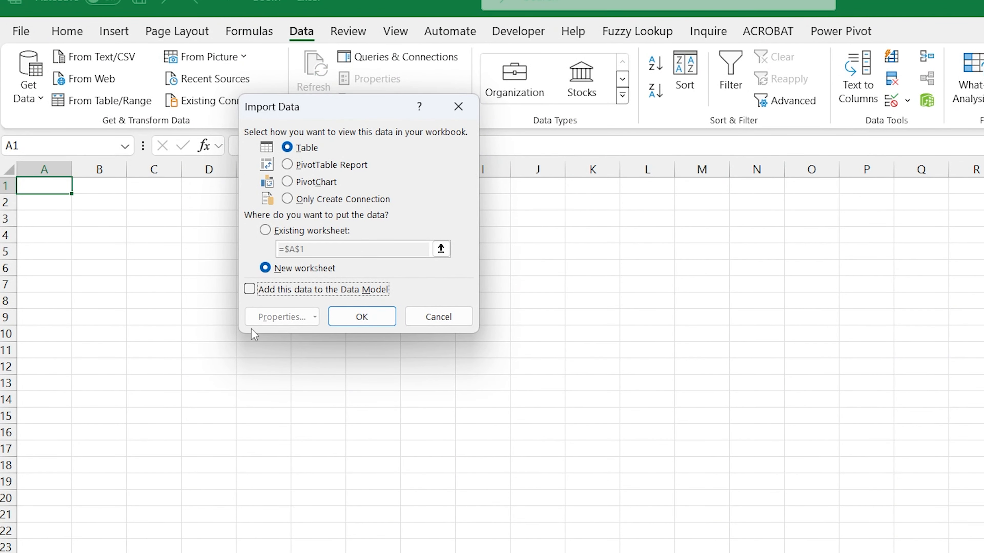
click(249, 289)
click(367, 321)
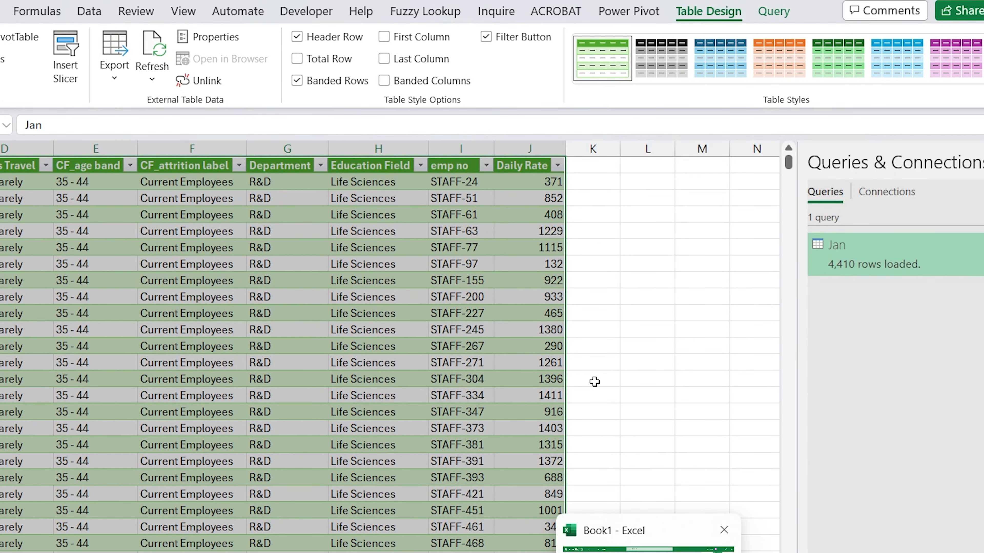
Switch to File Explorer and open Month on Month Data.xlsx from the Month On Month folder
key(ctrl+s)
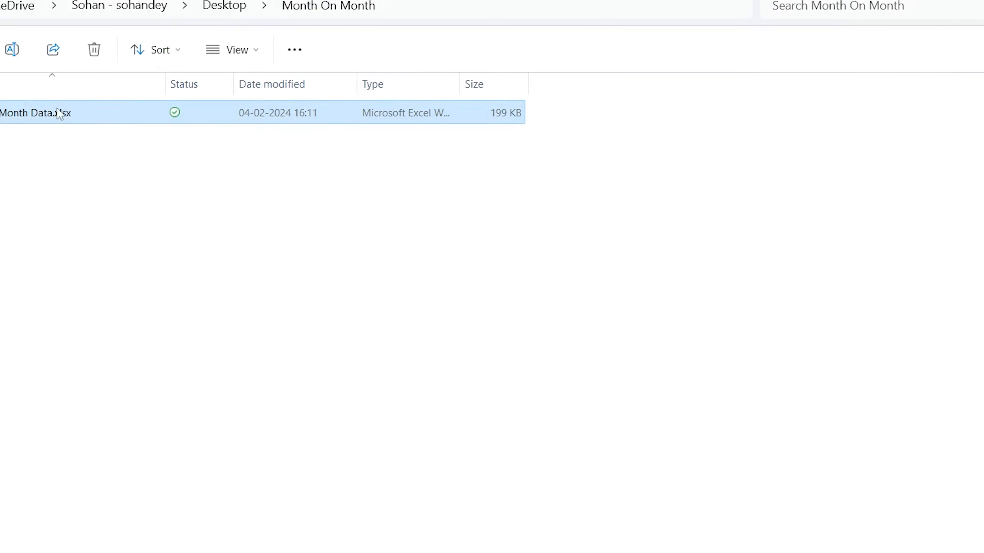
double_click(121, 116)
key(ctrl+a)
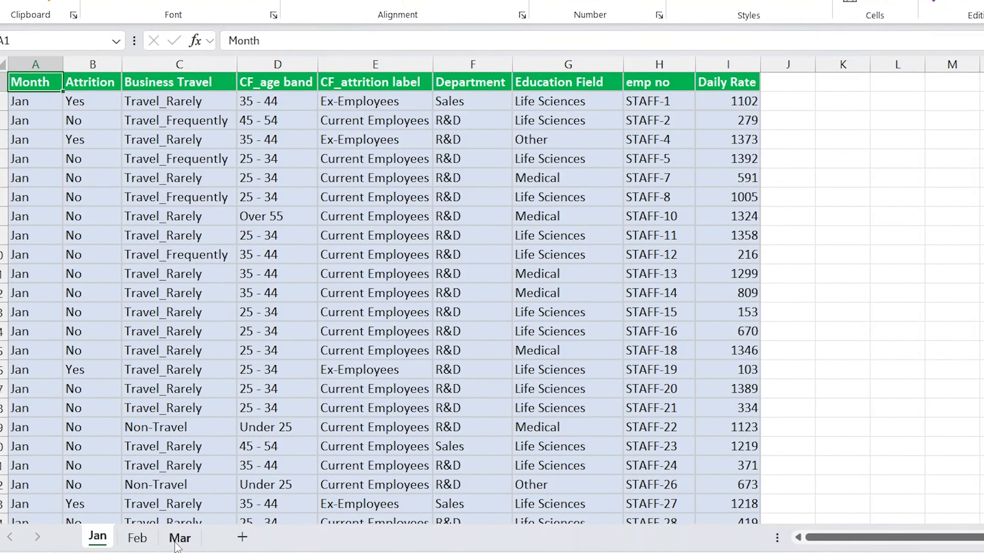
Duplicate the Mar sheet after itself and rename the copy Apr
click(176, 539)
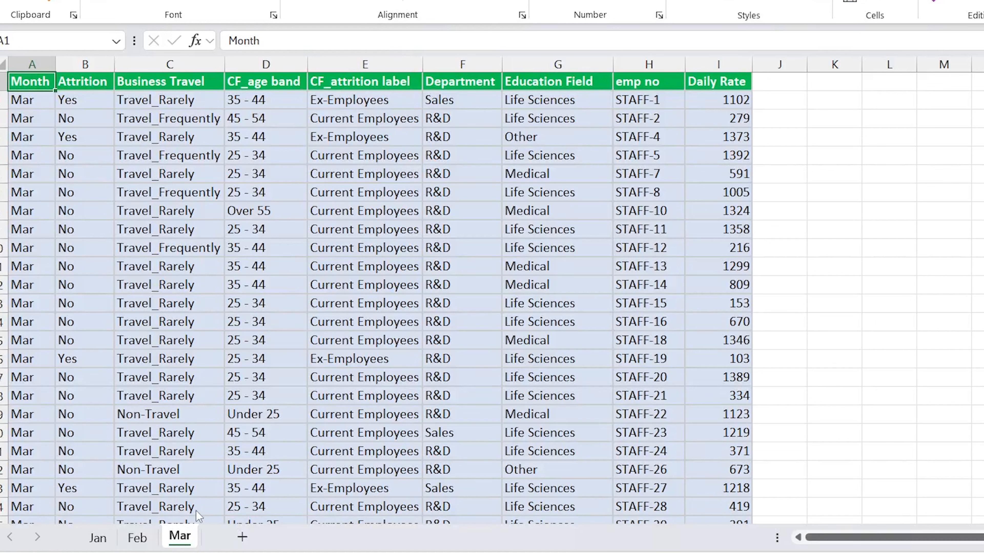
drag(181, 537, 227, 538)
double_click(224, 539)
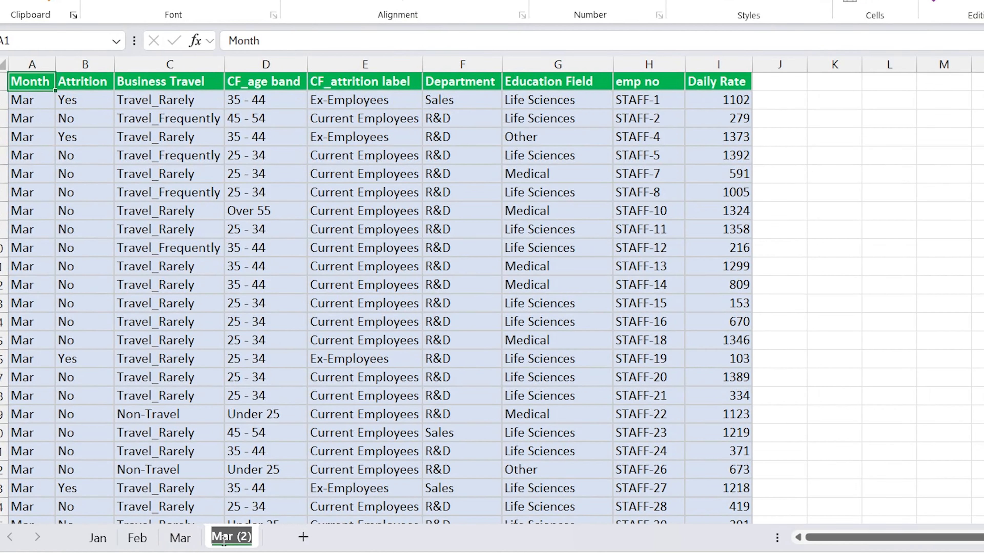
text(Apr)
drag(169, 193, 168, 174)
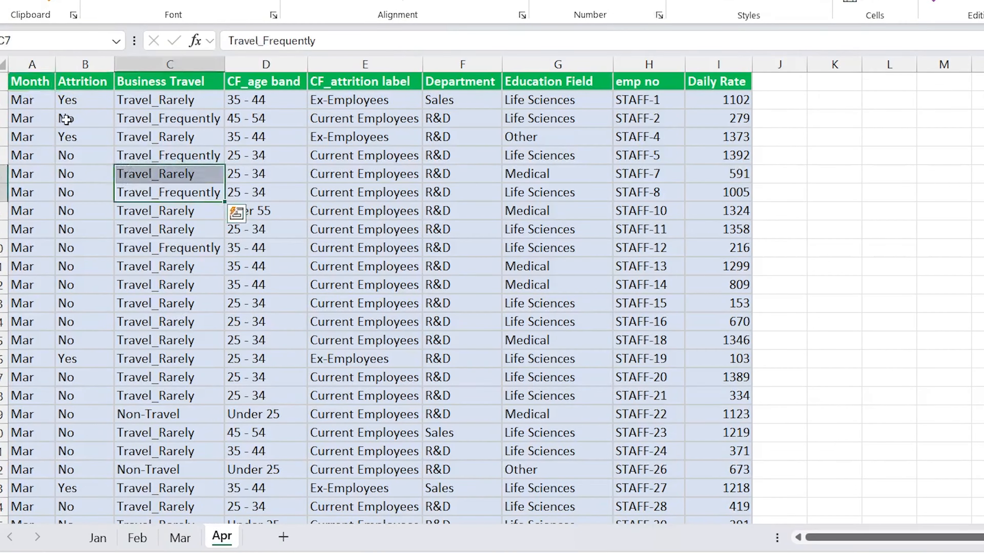
Replace every Mar entry in the Month column of the Apr sheet with Apr, filling down from A2
click(29, 104)
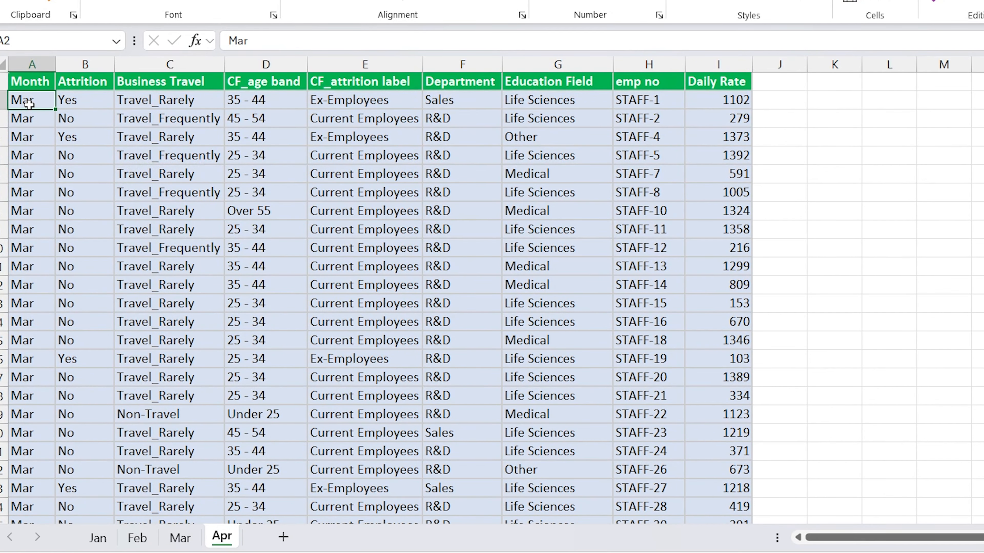
text(Apr)
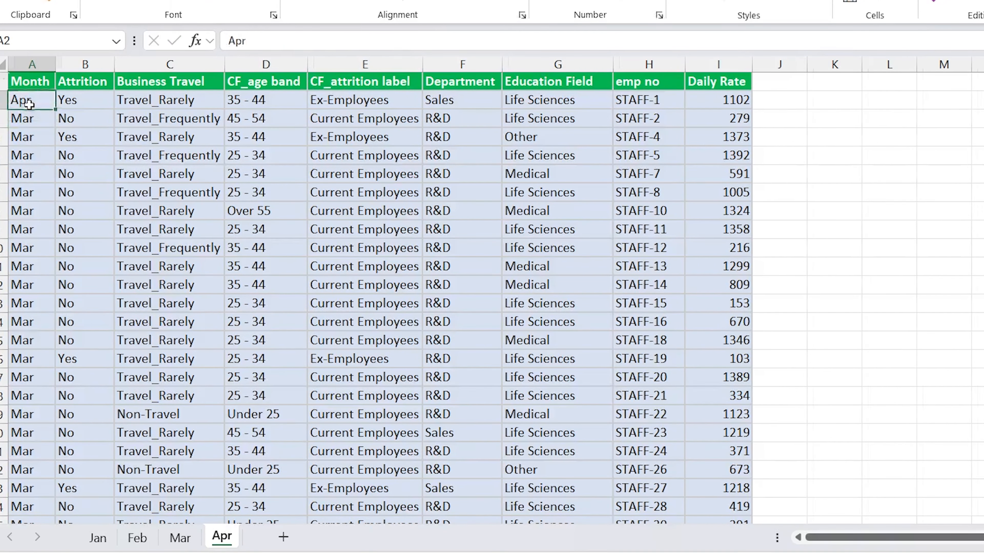
key(ctrl+Return)
key(ctrl+shift+Down)
key(ctrl+d)
key(ctrl+Home)
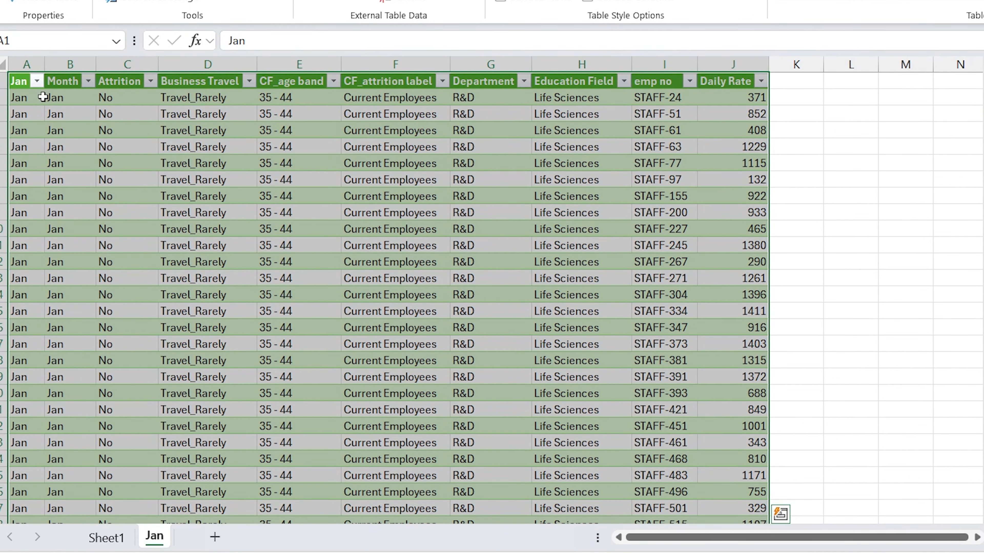
In the loaded query table, check which months the Month column's filter list contains
click(60, 99)
click(88, 80)
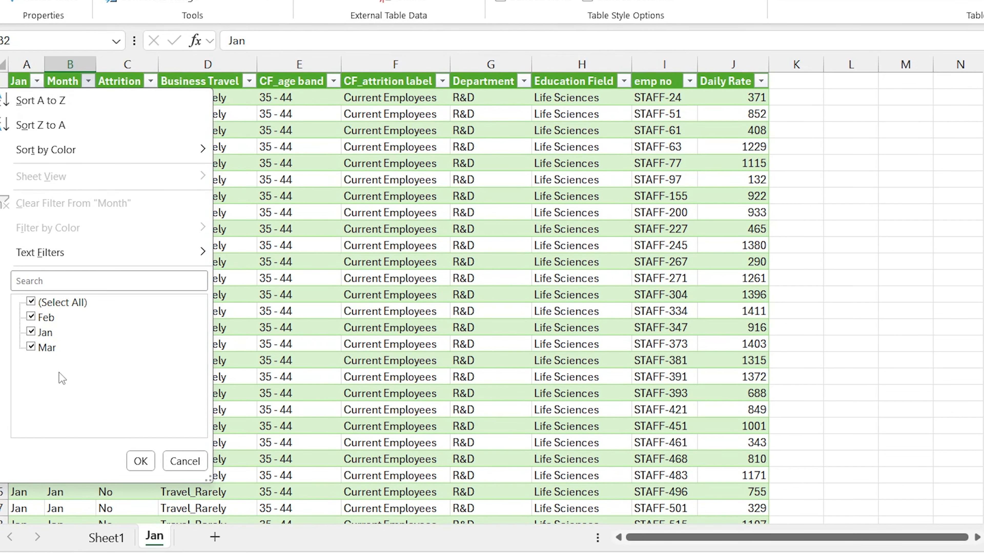
key(Escape)
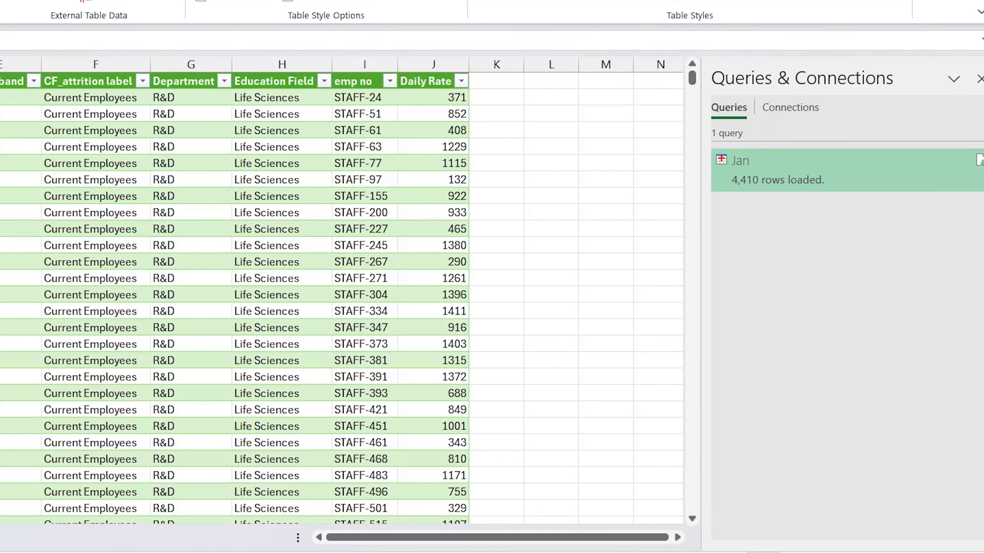
Refresh the Jan query to bring in the newly added Apr data
drag(708, 152, 839, 201)
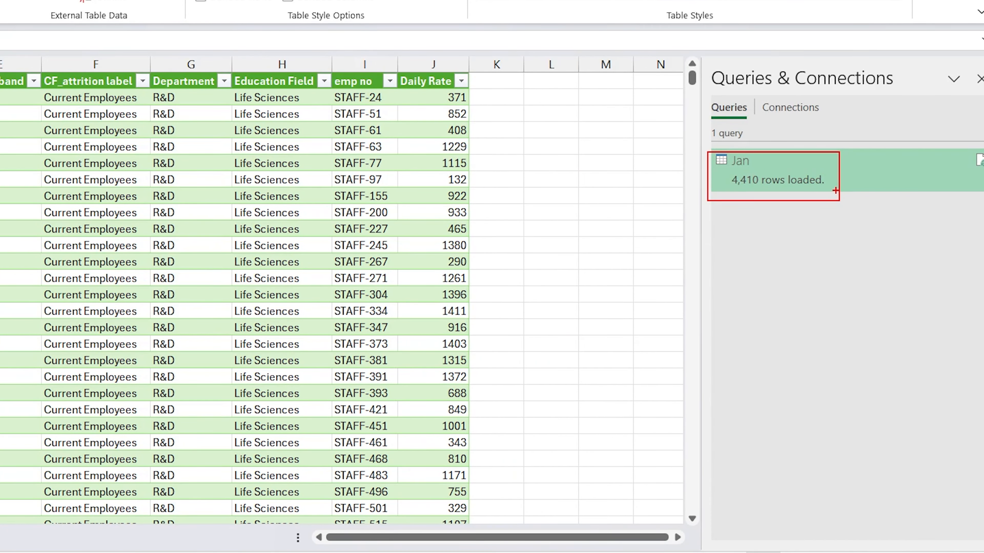
right_click(813, 164)
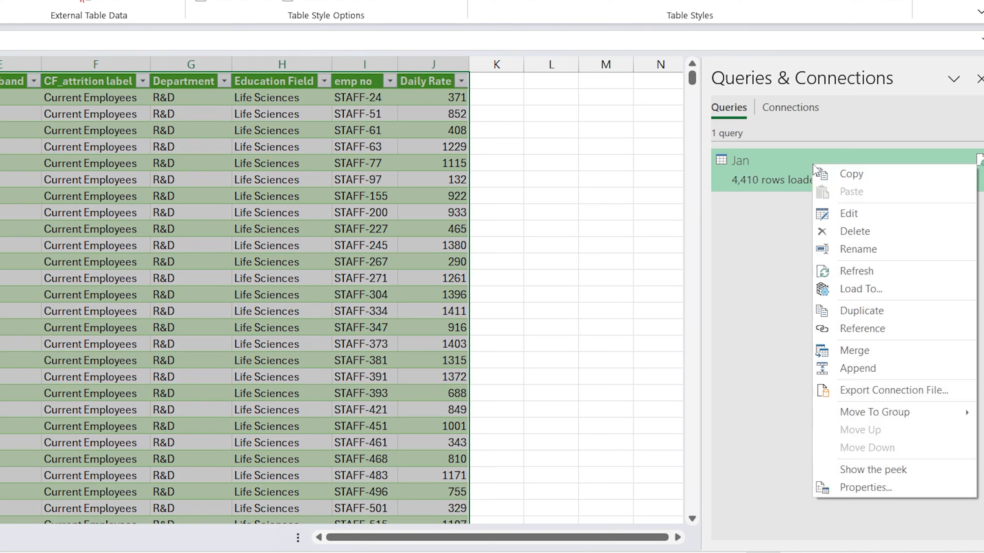
click(869, 272)
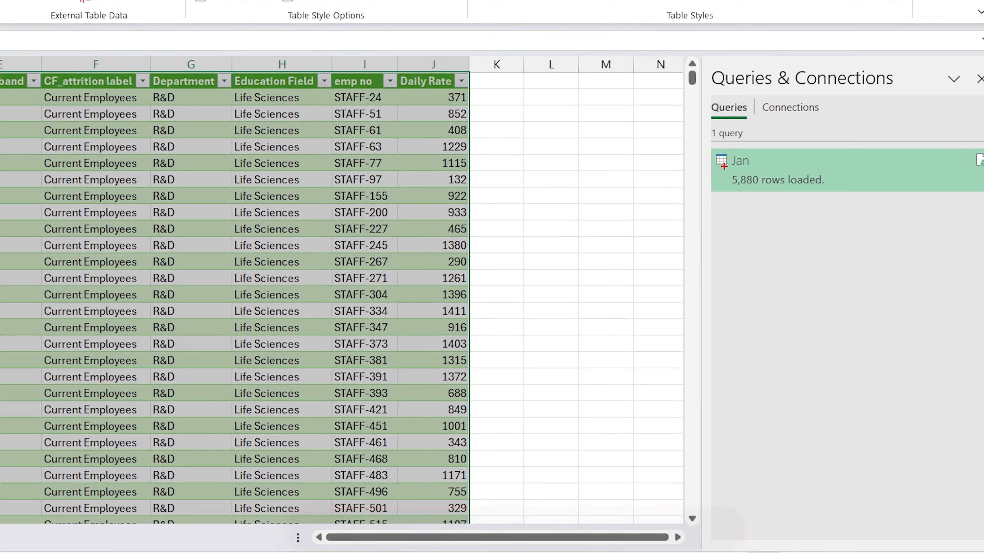
Check the refreshed query's loaded row count and the months in the Month column's filter list
mouse_move(723, 167)
mouse_down()
mouse_move(771, 193)
mouse_move(797, 257)
mouse_up()
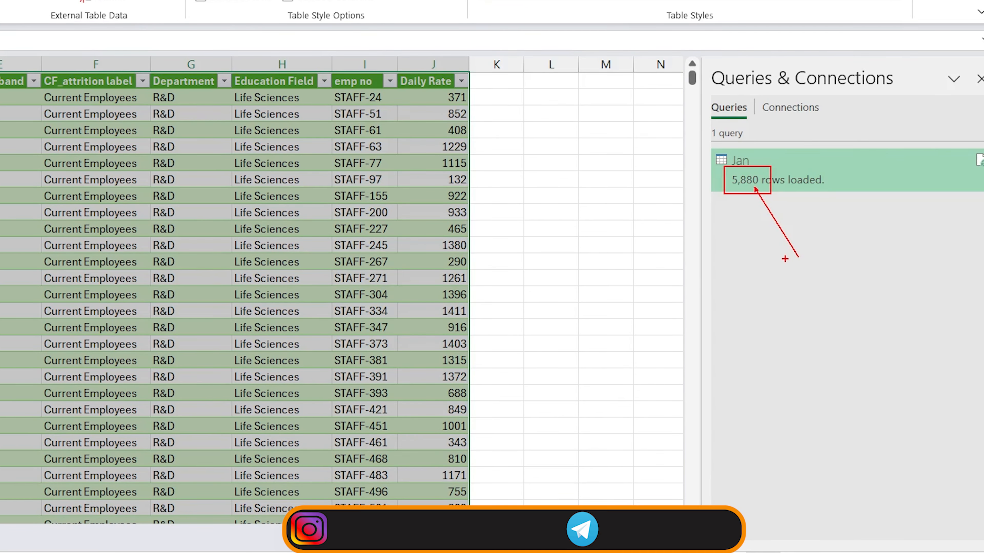
key(Escape)
click(32, 81)
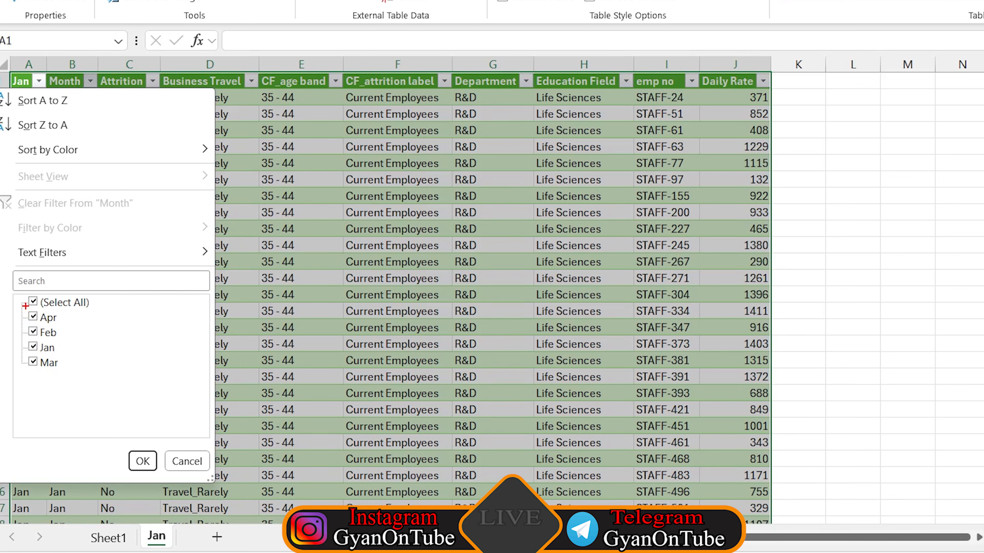
mouse_move(25, 306)
mouse_down()
mouse_move(68, 351)
mouse_move(68, 377)
mouse_up()
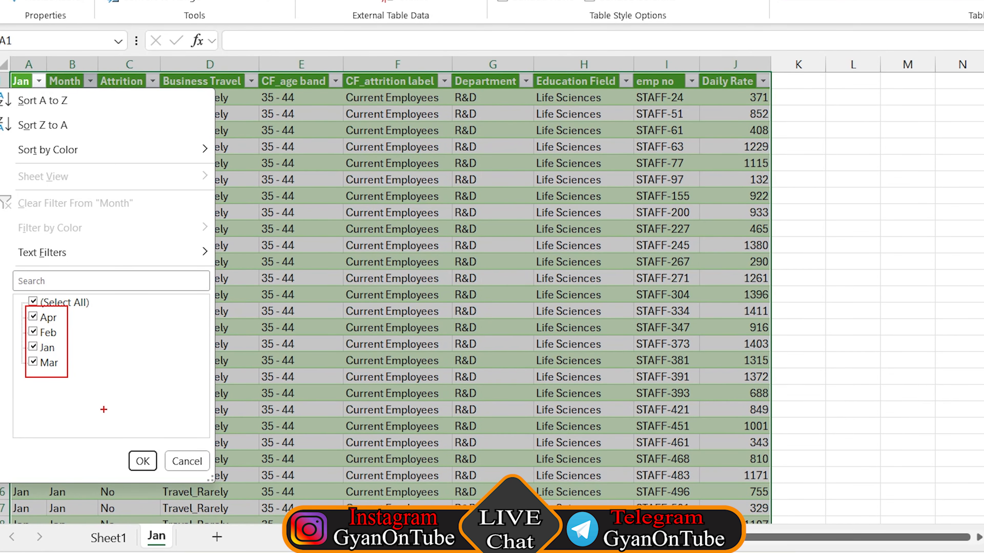
key(Escape)
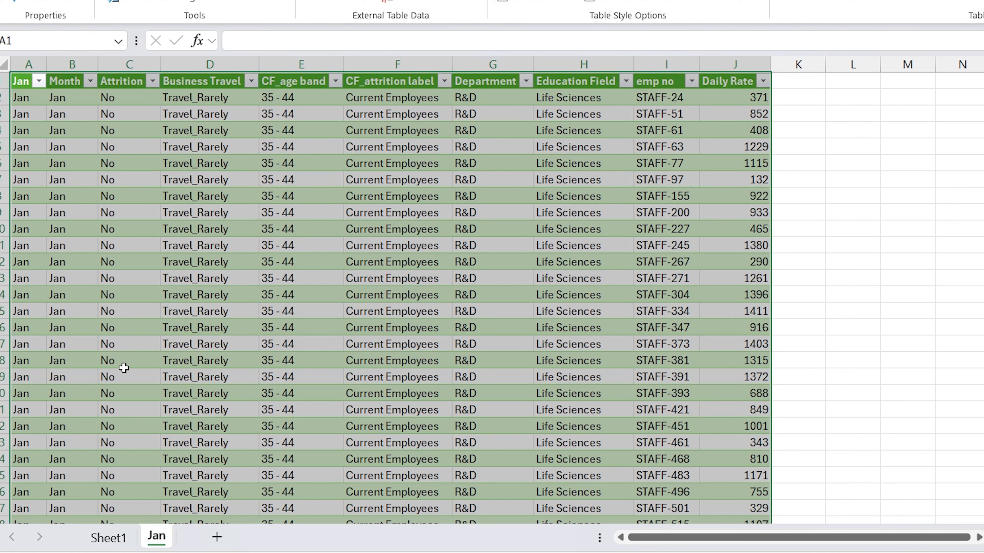
click(564, 81)
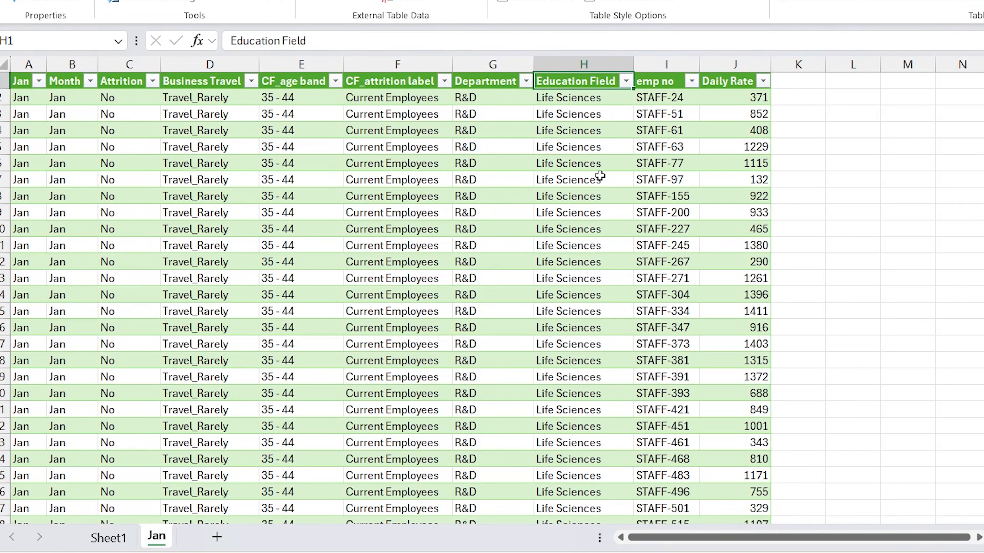
click(495, 81)
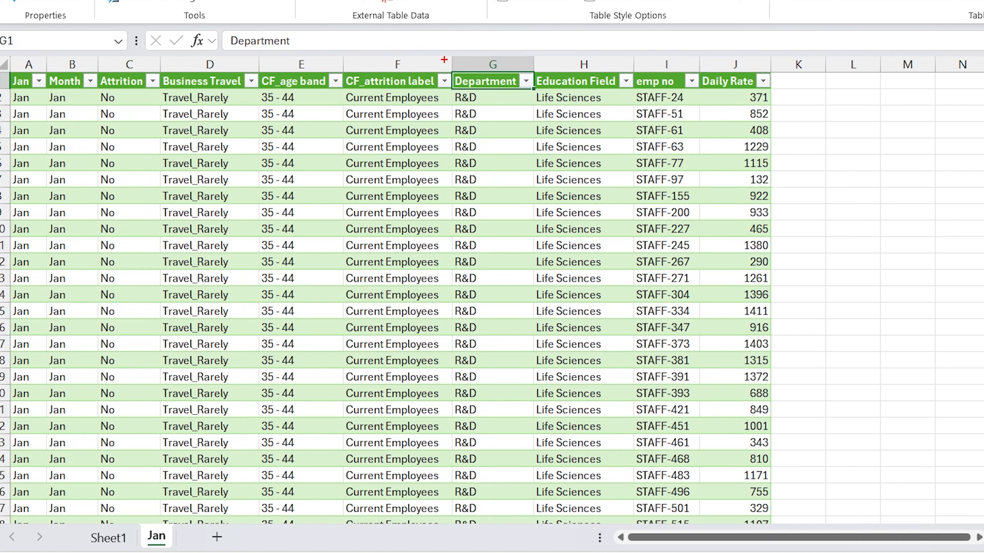
drag(444, 60, 561, 459)
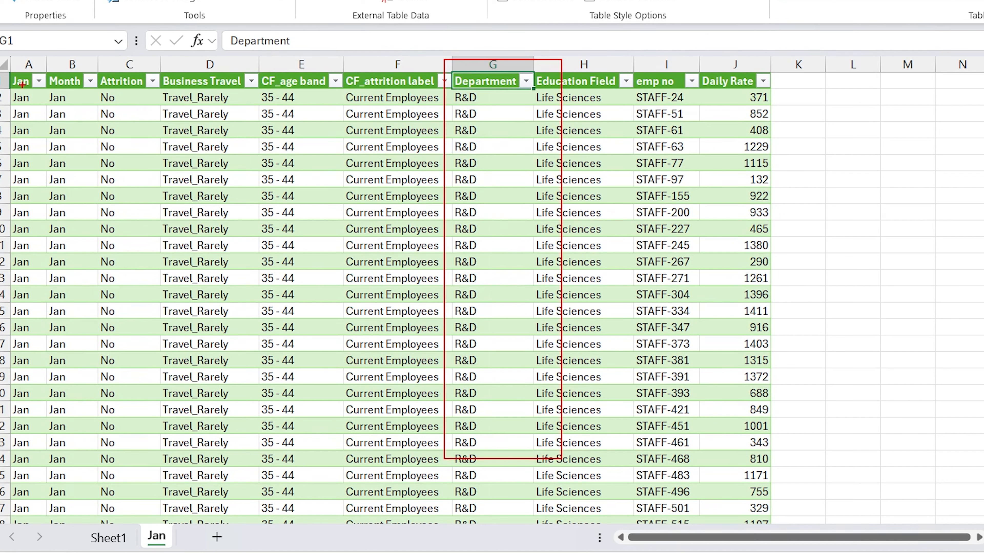
drag(452, 58, 549, 456)
key(Escape)
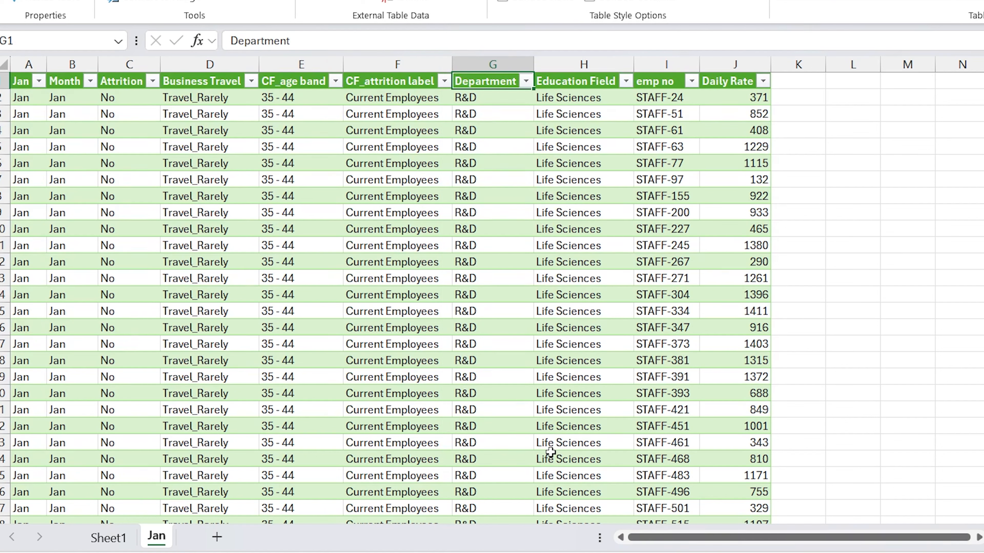